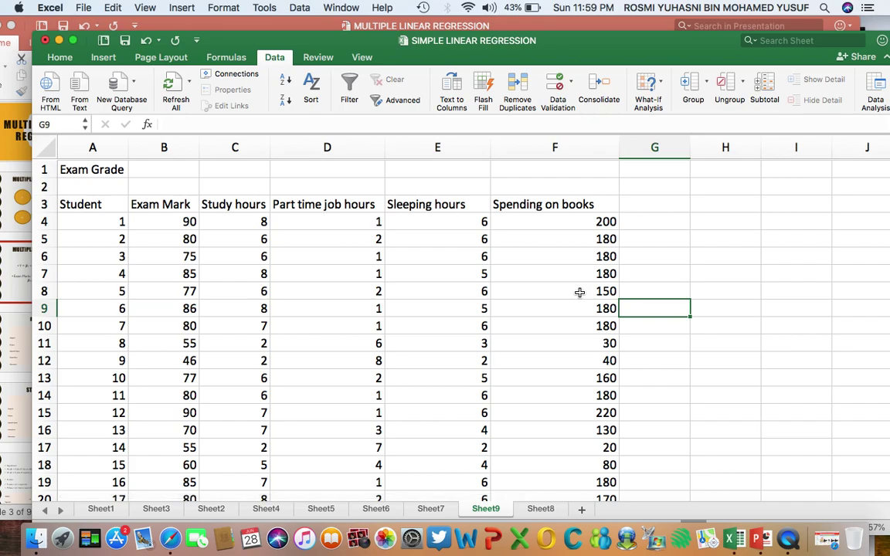
Review the exam data and its column headings: Exam Mark, Study hours, Part time job hours, Sleeping hours and Spending on books.
scroll(579, 292, down, 1)
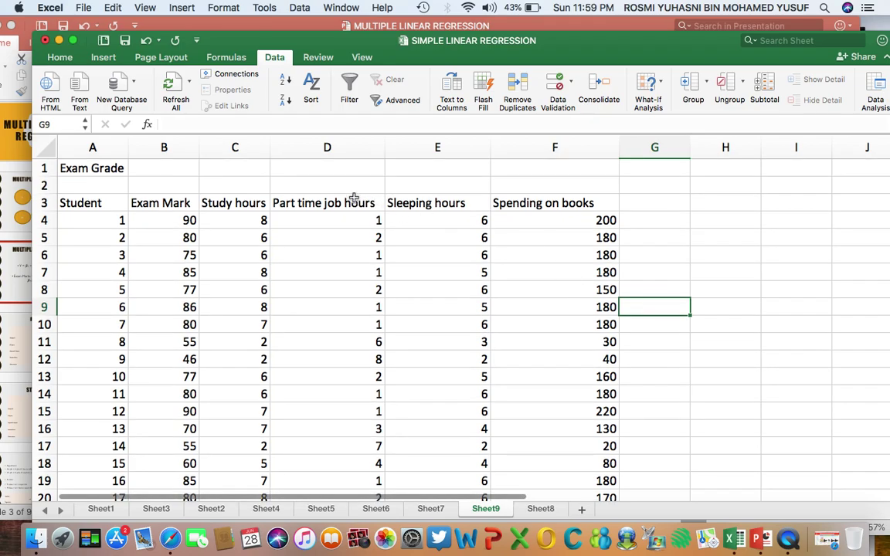
scroll(154, 280, down, 5)
scroll(154, 281, up, 6)
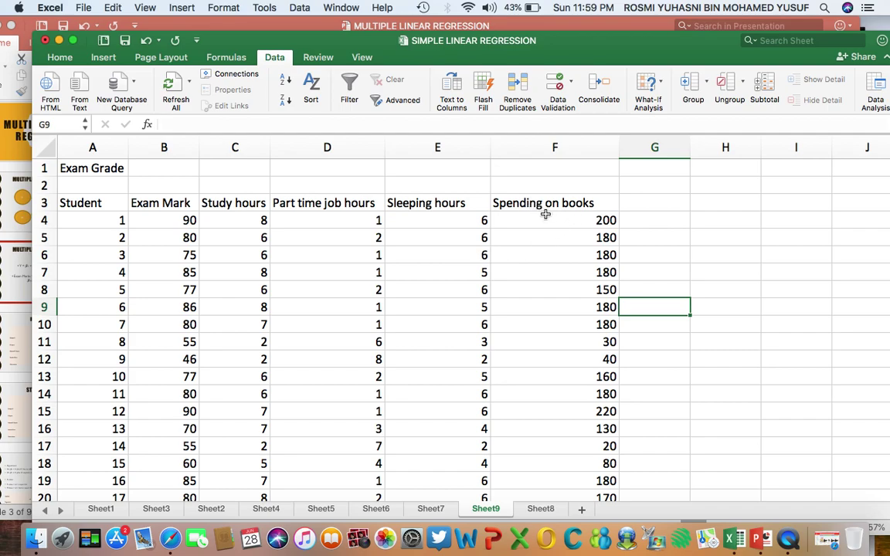
click(165, 203)
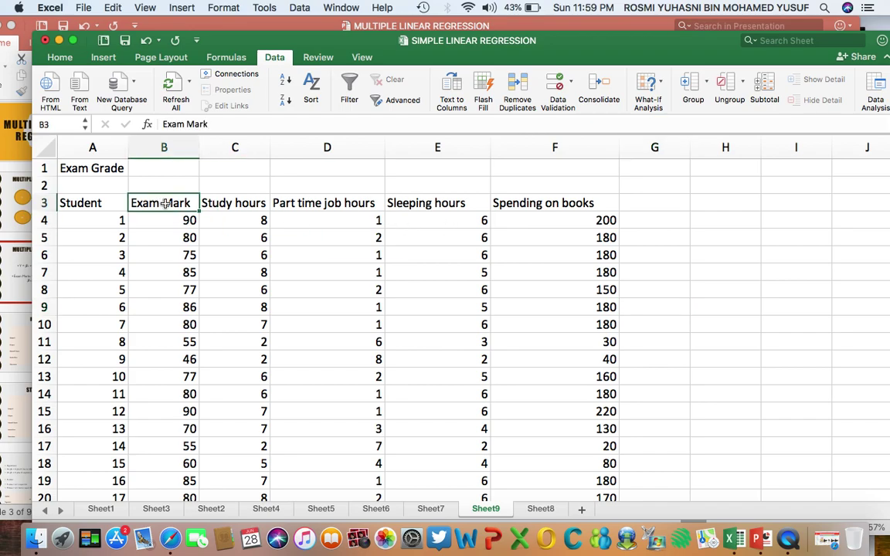
click(227, 206)
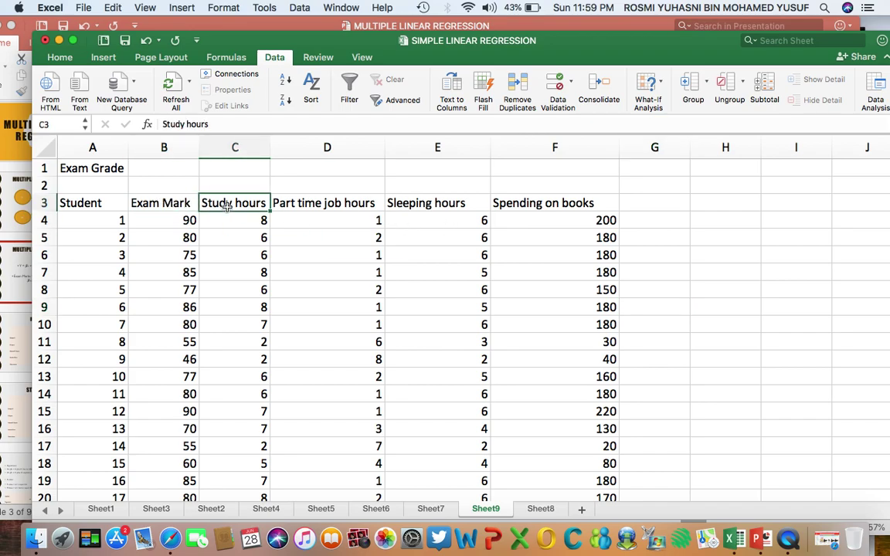
click(330, 206)
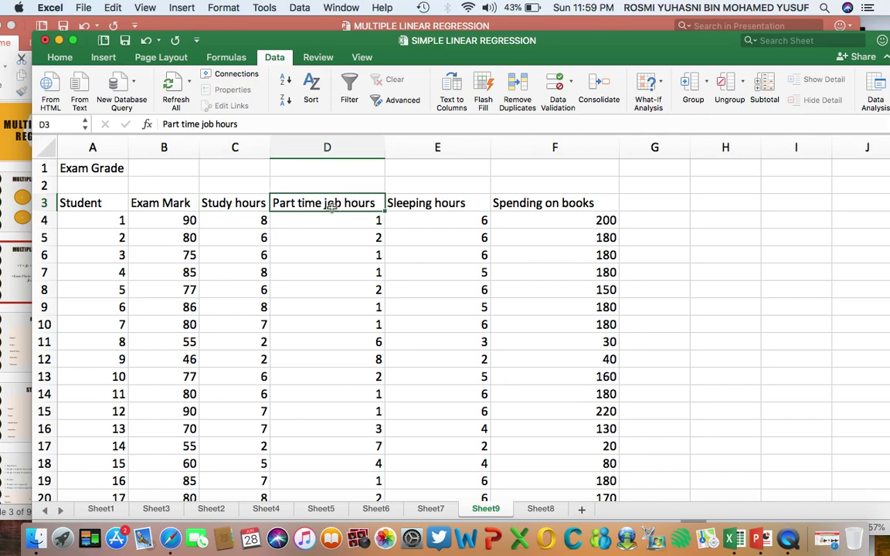
click(434, 204)
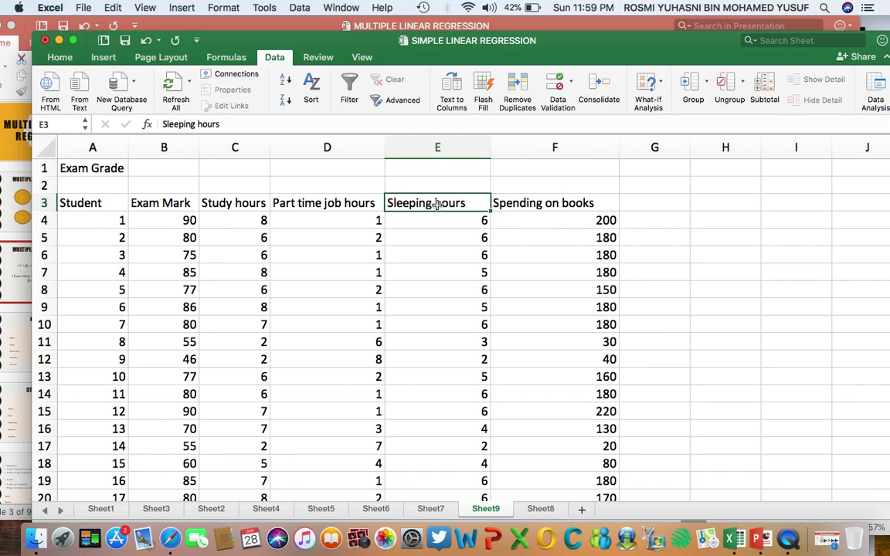
click(544, 204)
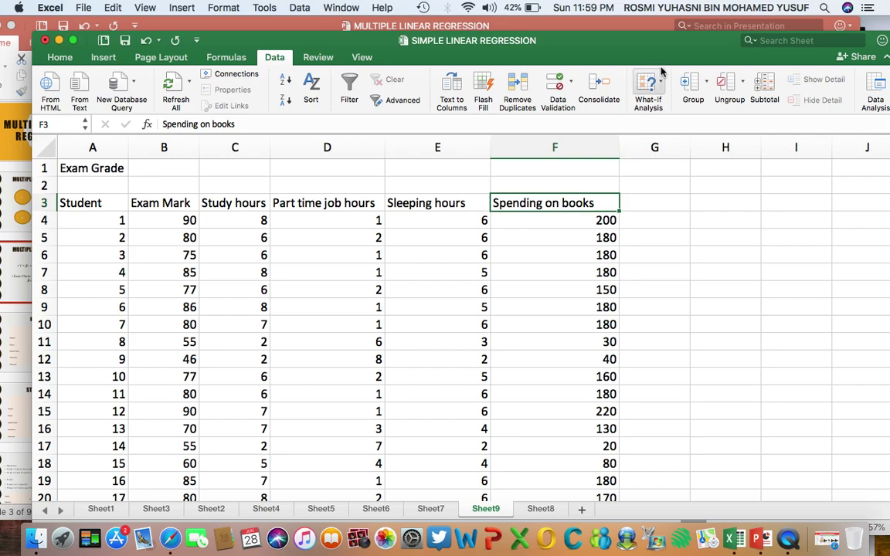
Open the Regression tool from the data analysis tools.
double_click(568, 40)
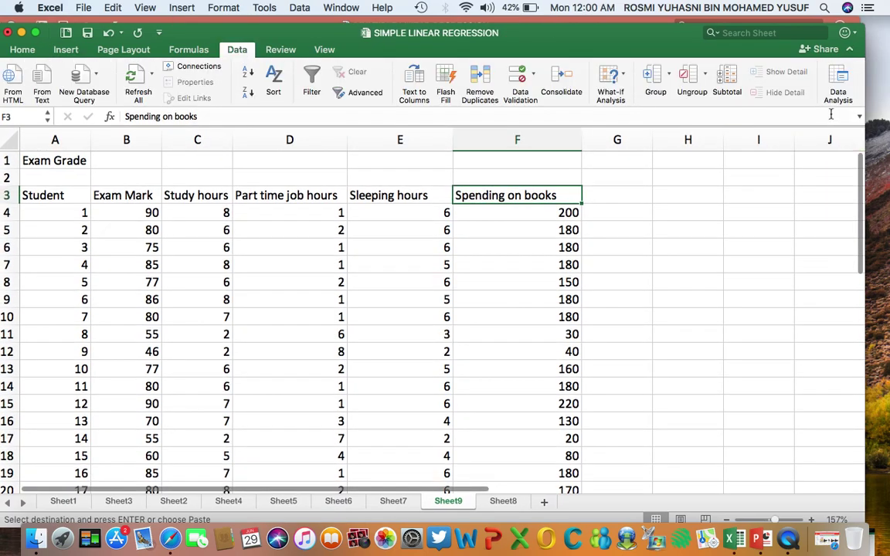
click(838, 92)
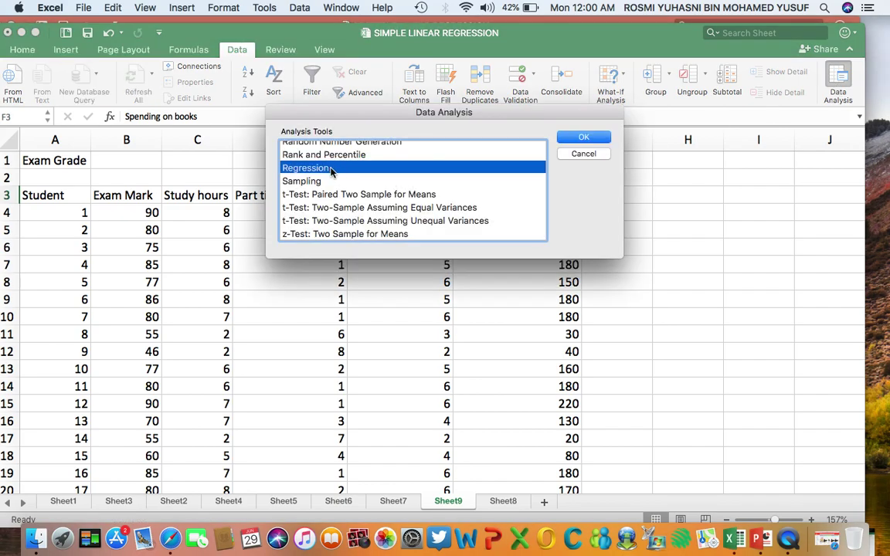
click(590, 138)
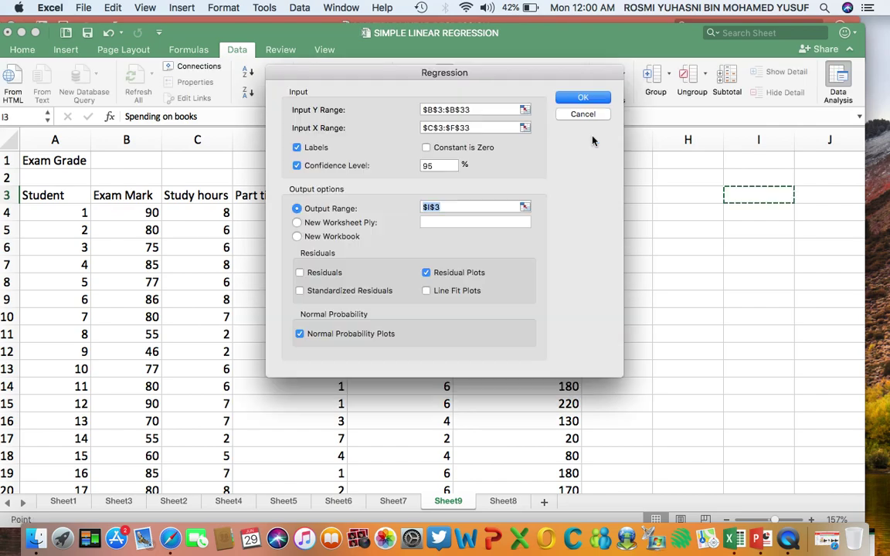
Clear the Y input range, X input range and output range in the regression settings.
click(498, 110)
key(BackSpace)
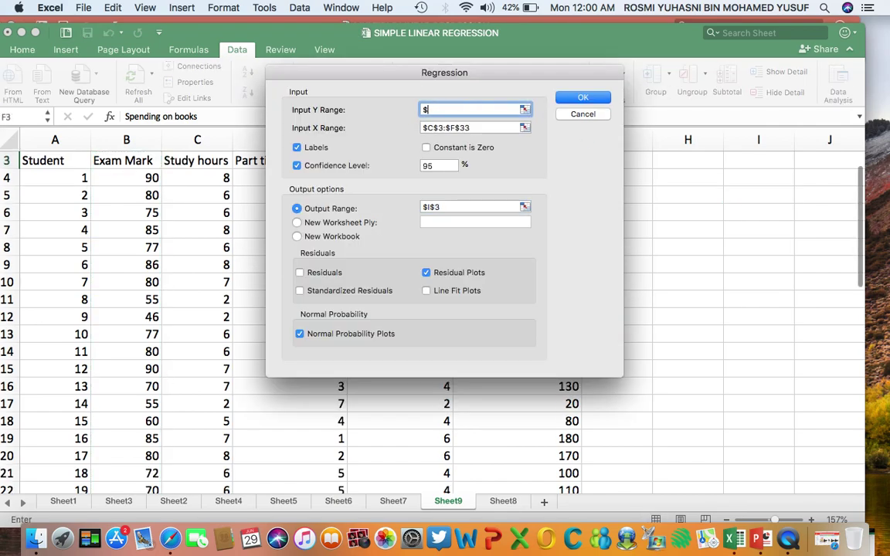
key(Tab)
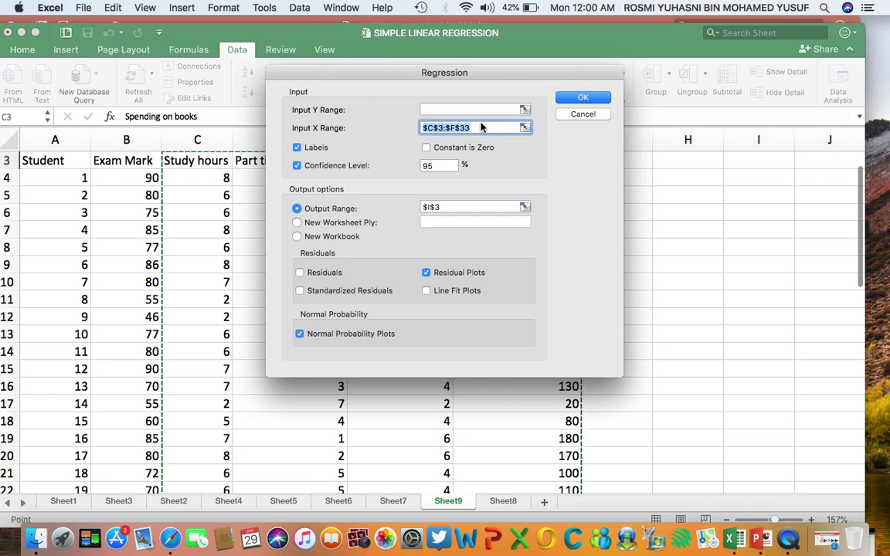
key(BackSpace)
click(451, 210)
key(BackSpace)
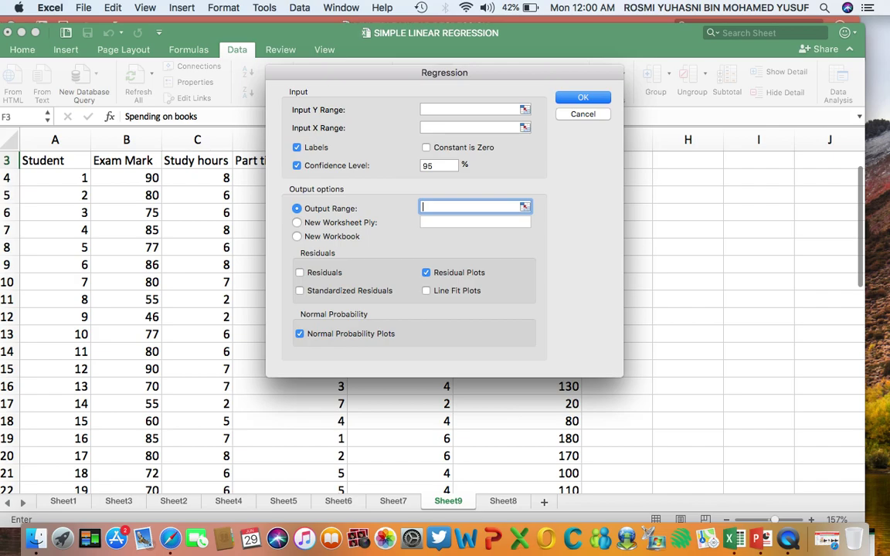
Set the regression's Y input range to the Exam Mark column with its heading, $B$3:$B$33.
drag(358, 72, 565, 78)
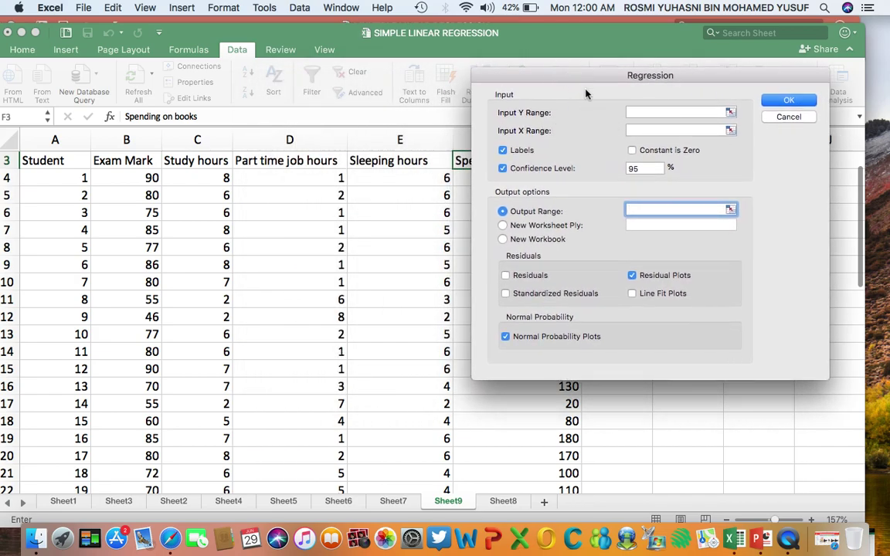
drag(571, 77, 644, 76)
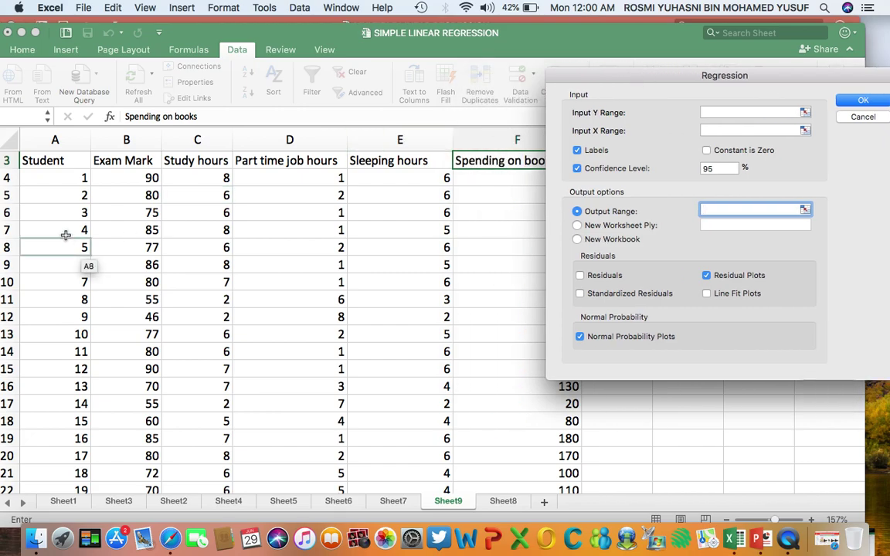
drag(132, 165, 135, 455)
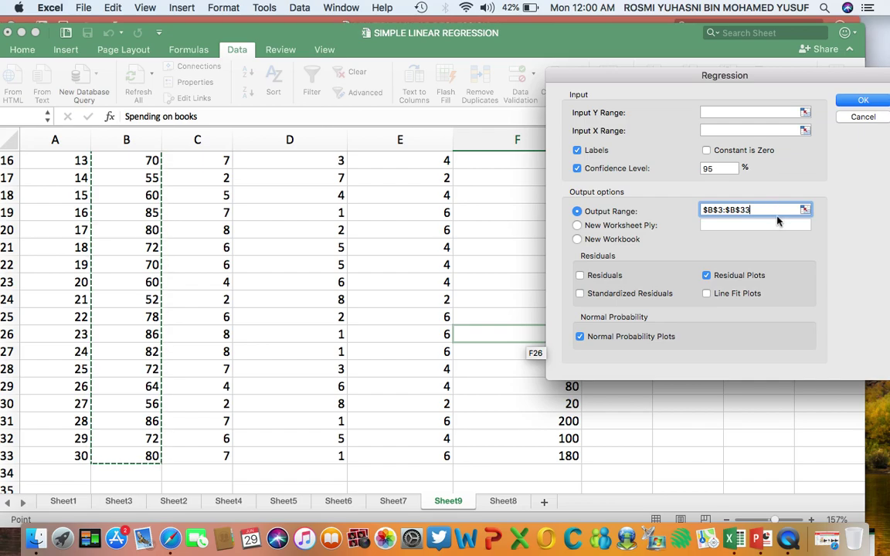
key(BackSpace)
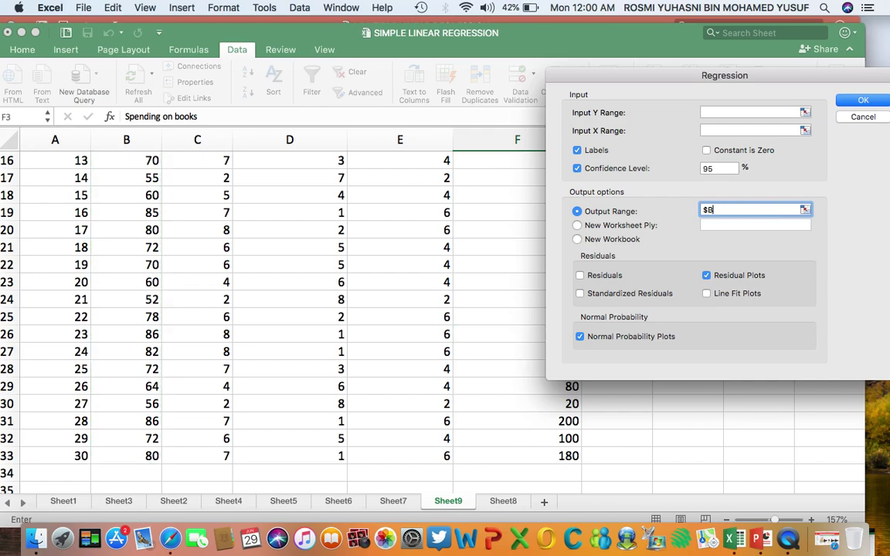
click(731, 110)
scroll(186, 309, up, 5)
drag(143, 195, 146, 455)
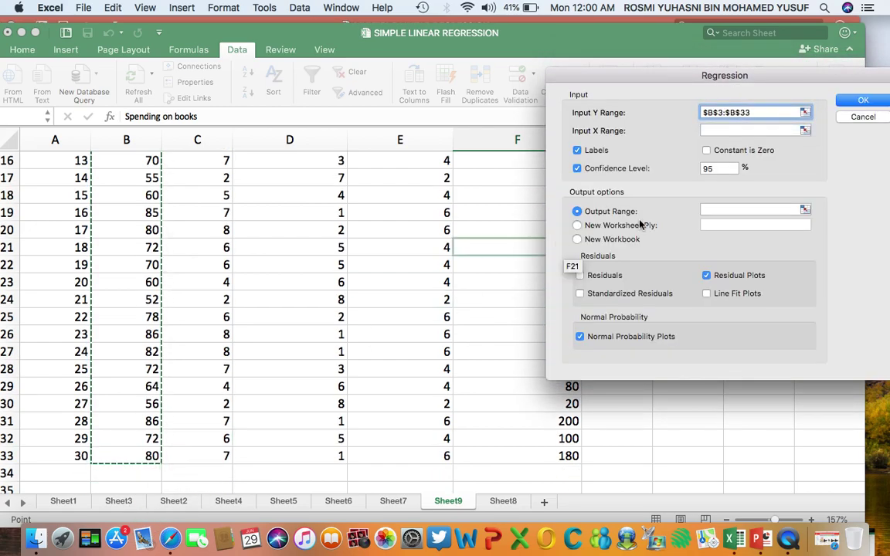
Set the X input range to the four predictor columns from Study hours to Spending on books, $C$3:$F$33.
click(741, 130)
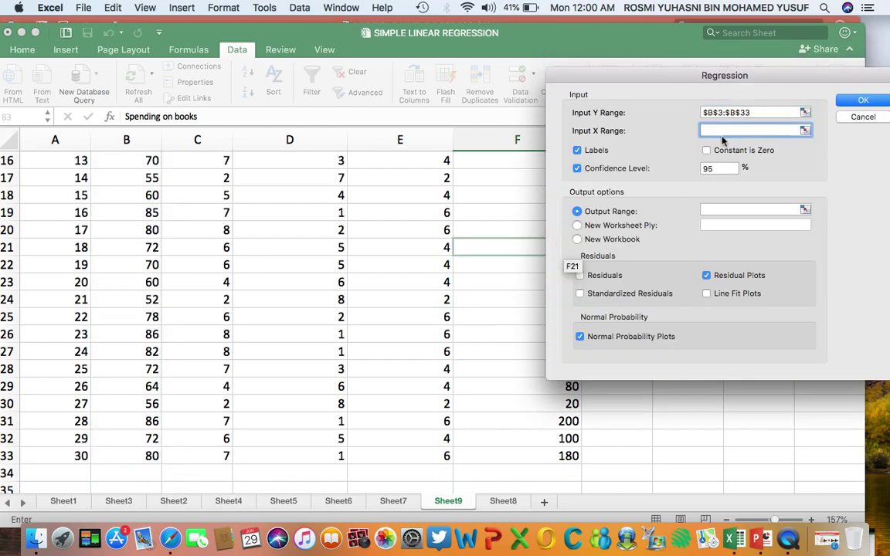
scroll(327, 277, up, 5)
click(304, 261)
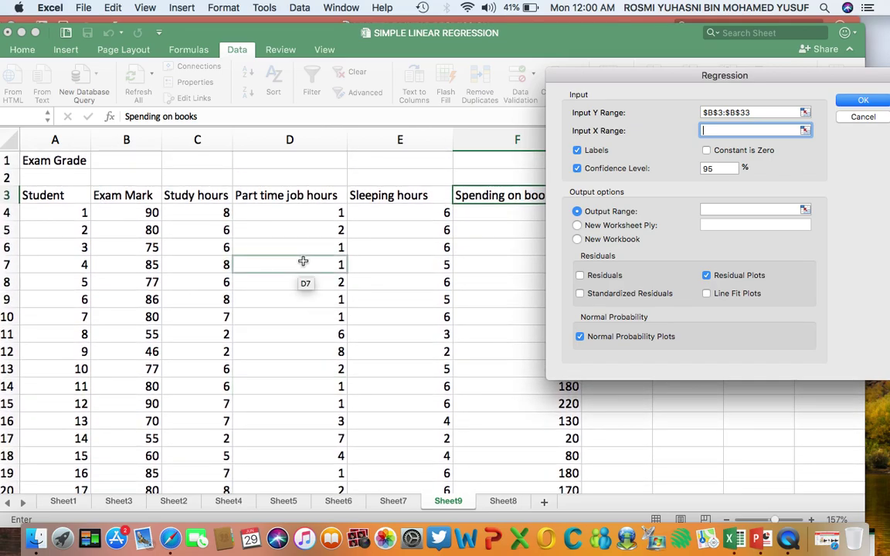
scroll(304, 263, down, 1)
scroll(304, 263, right, 1)
scroll(304, 265, right, 1)
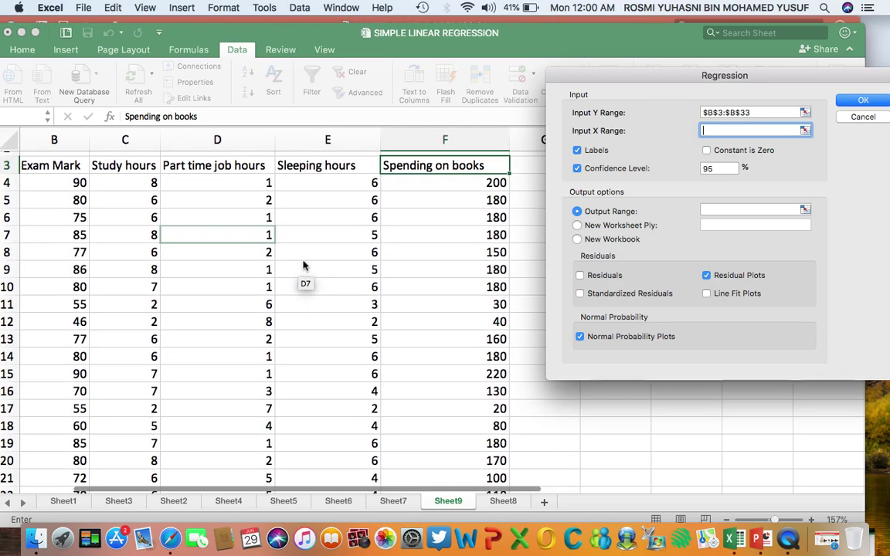
click(120, 175)
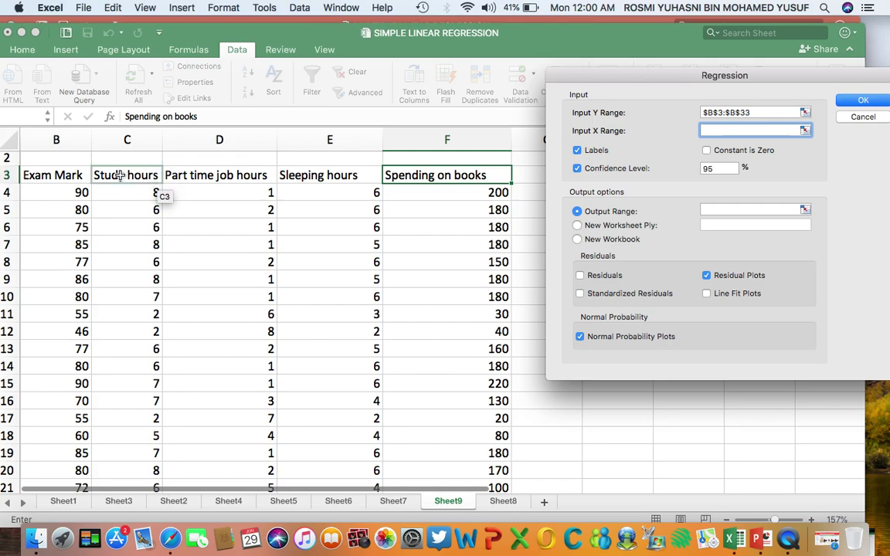
drag(118, 175, 468, 424)
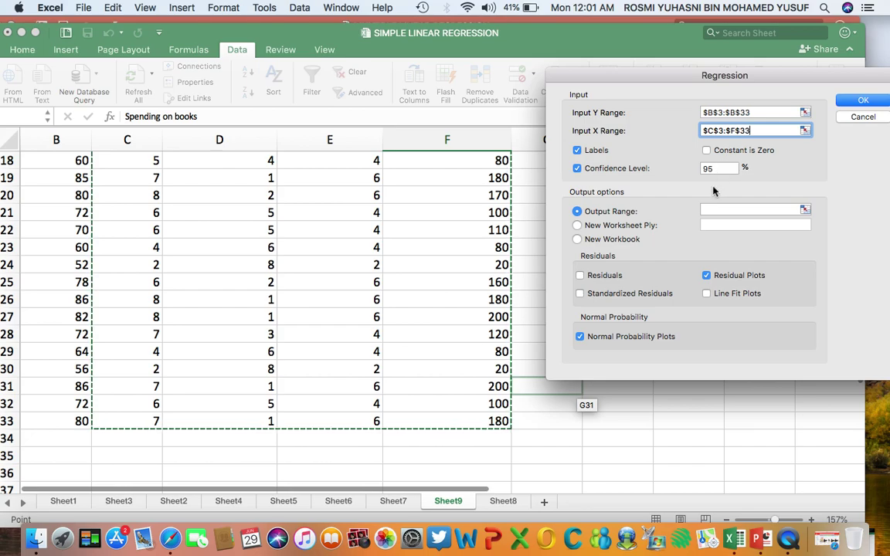
Run the regression with output starting at cell H3 and with residual plots and normal probability plots turned off.
click(726, 208)
drag(675, 73, 723, 331)
scroll(504, 211, up, 10)
scroll(484, 210, right, 3)
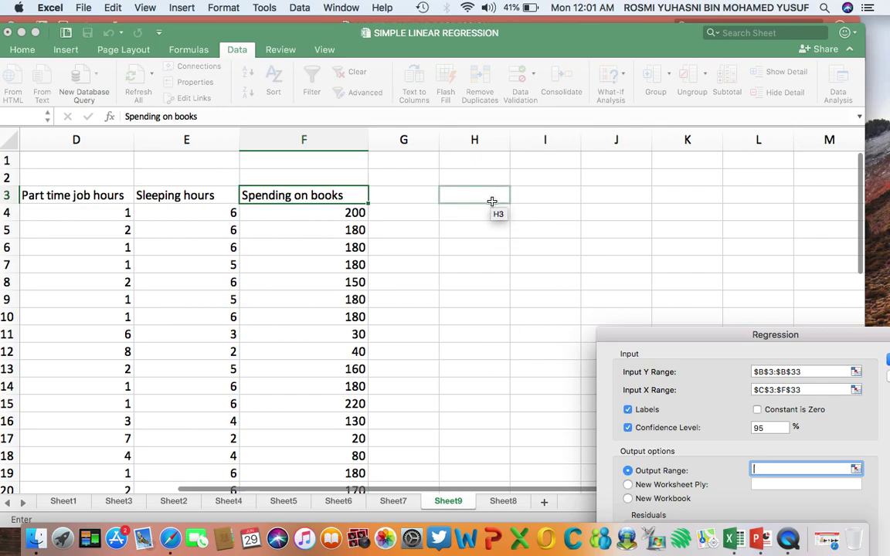
click(493, 200)
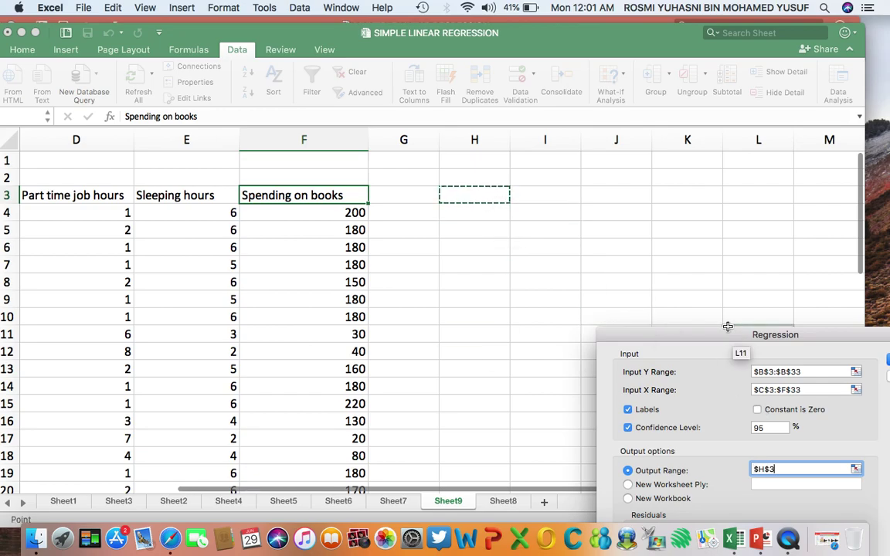
drag(723, 335, 573, 165)
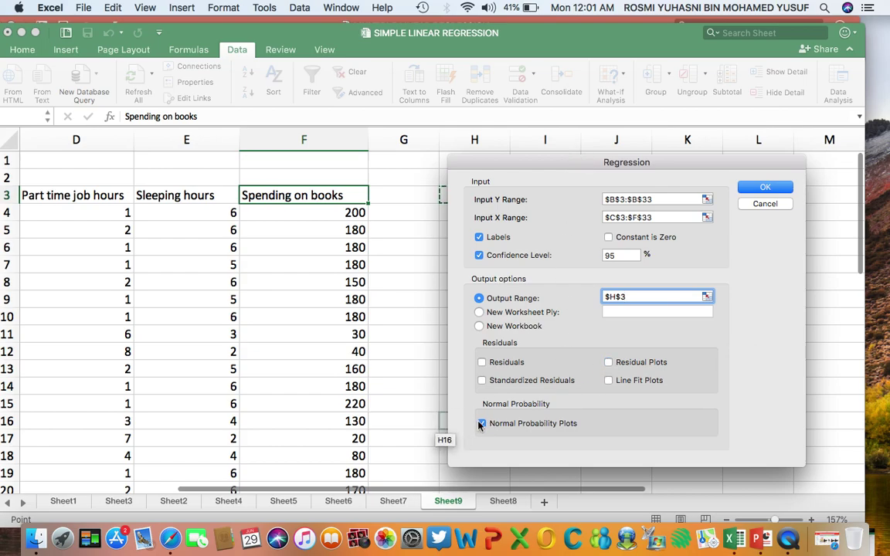
click(763, 188)
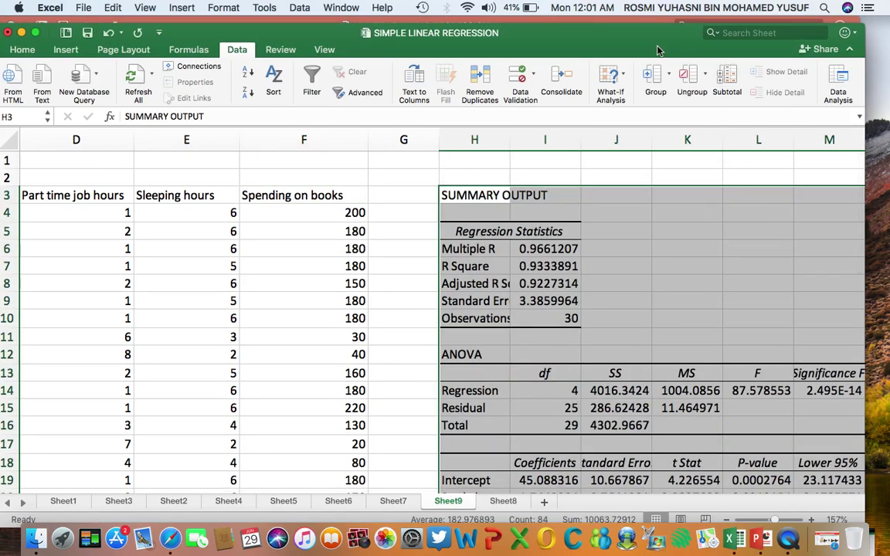
Fill the R Square label and its value in the regression statistics with yellow.
drag(547, 33, 526, 26)
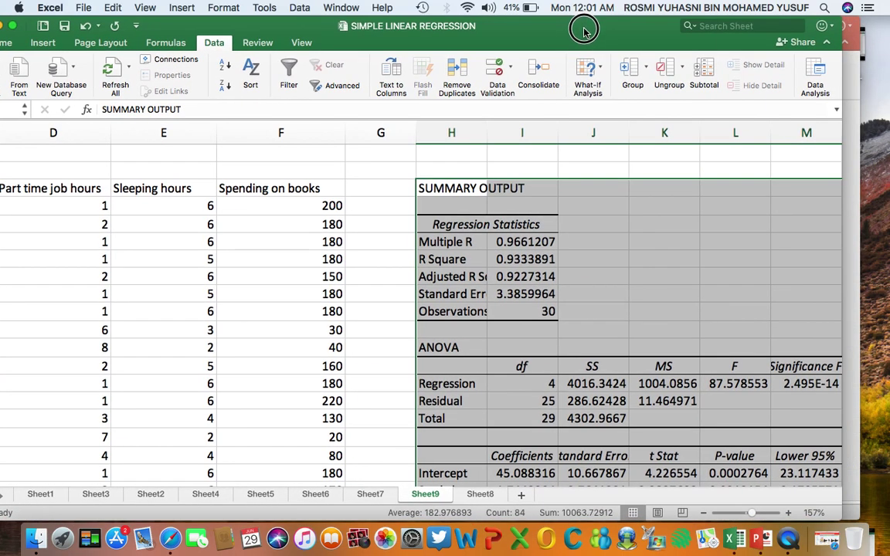
scroll(610, 196, down, 2)
scroll(610, 196, right, 2)
scroll(610, 195, up, 2)
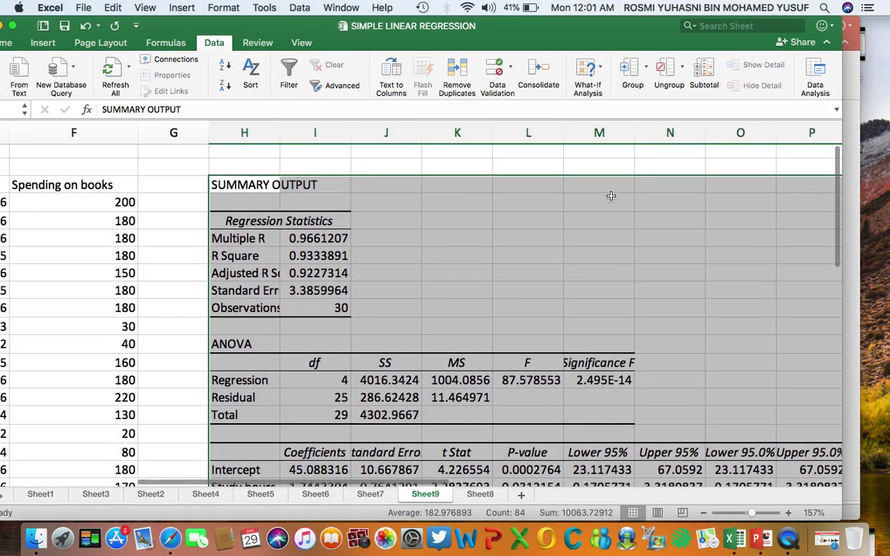
click(611, 196)
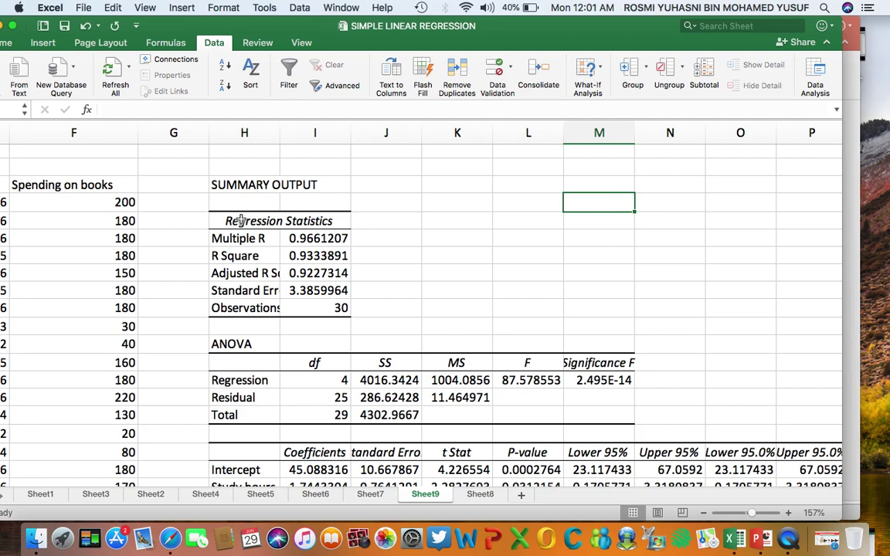
drag(227, 256, 328, 256)
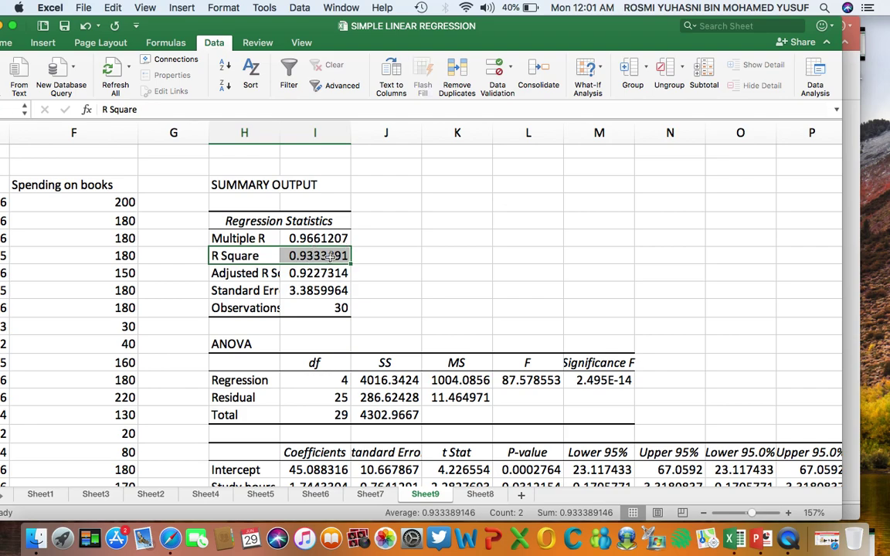
drag(173, 31, 260, 31)
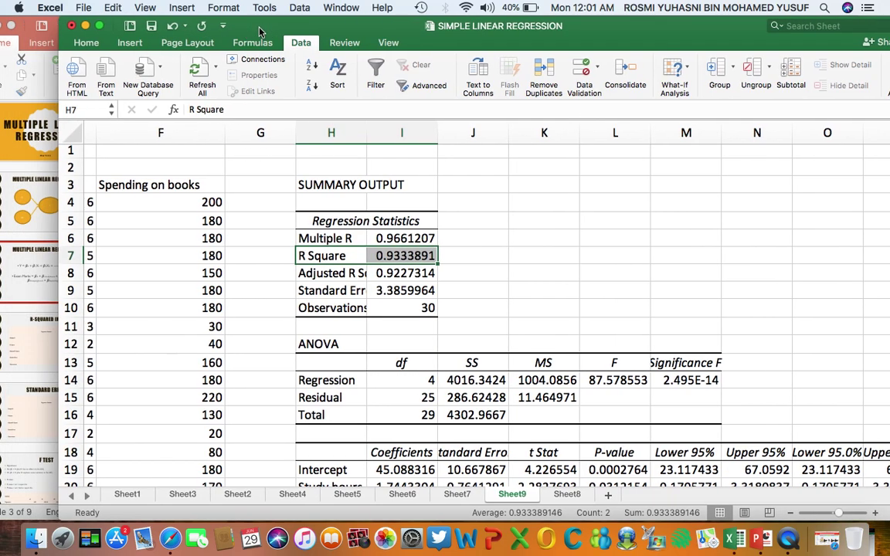
click(85, 43)
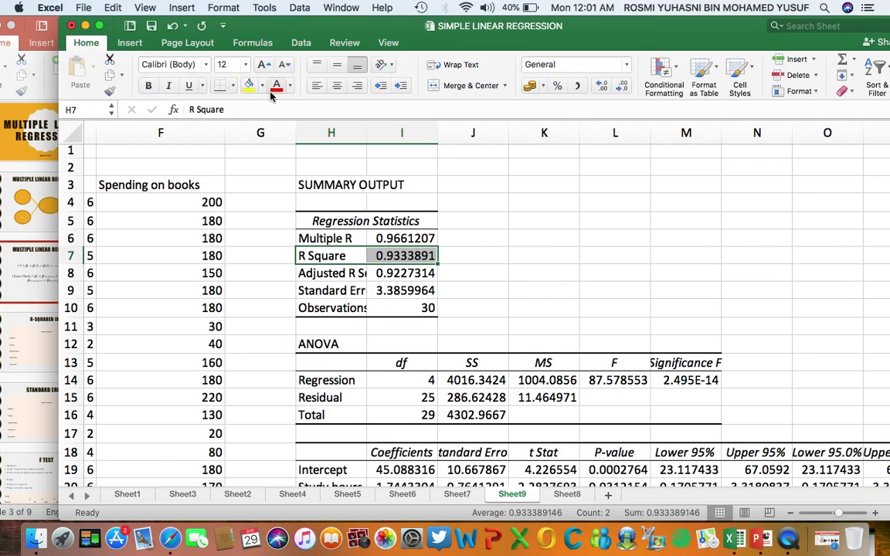
click(249, 86)
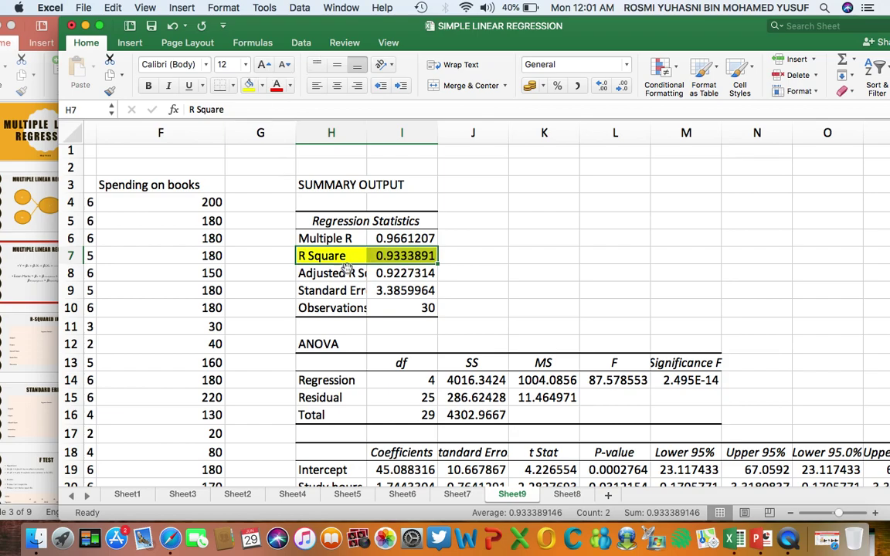
Fill the Standard Error label and its value in the regression statistics with yellow.
drag(309, 291, 371, 291)
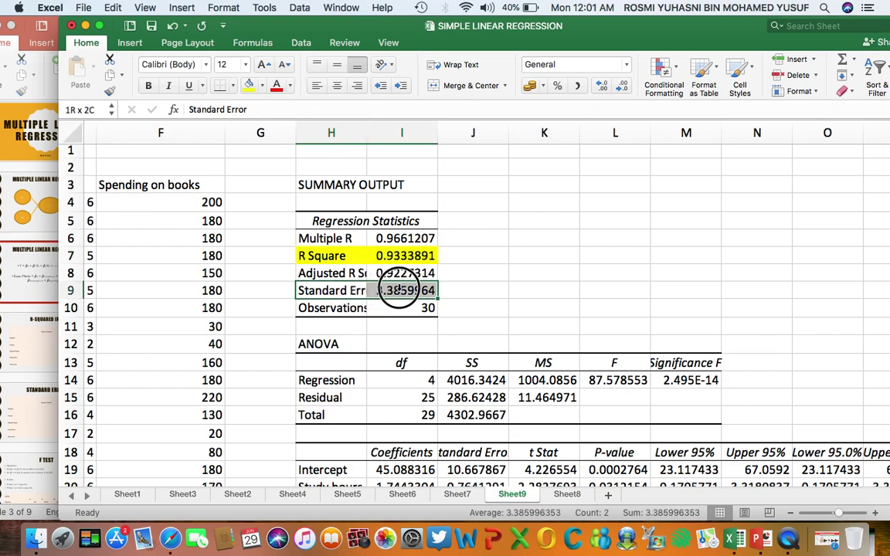
click(250, 86)
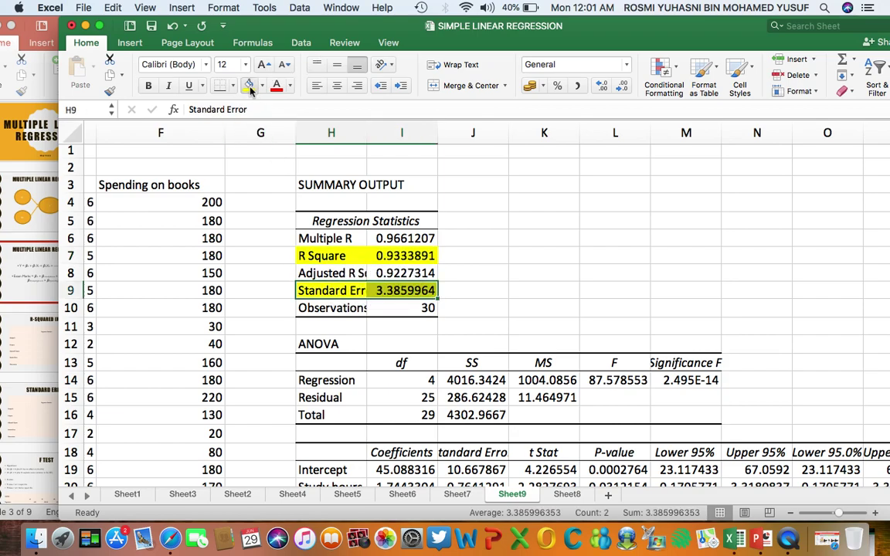
click(668, 294)
Fill the F and Significance F values of the ANOVA table's Regression row with yellow.
scroll(668, 294, down, 3)
scroll(666, 297, right, 2)
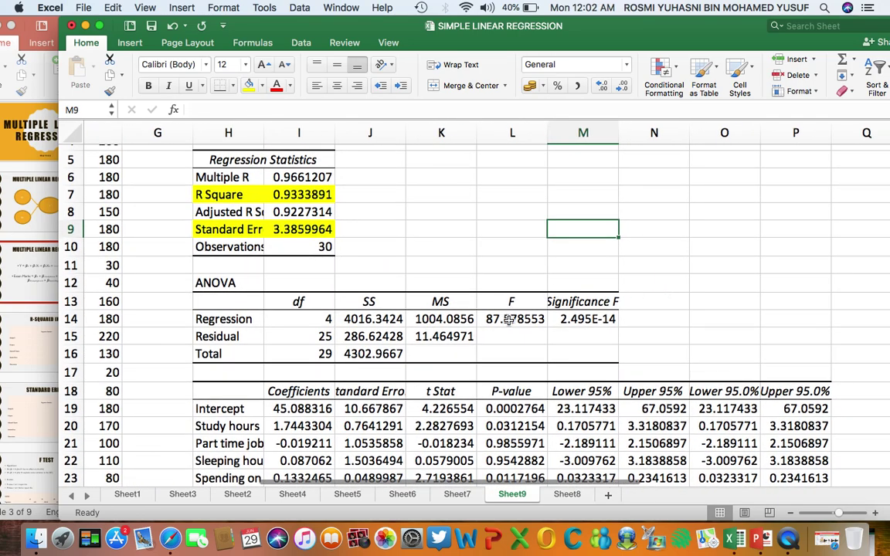
drag(510, 319, 578, 324)
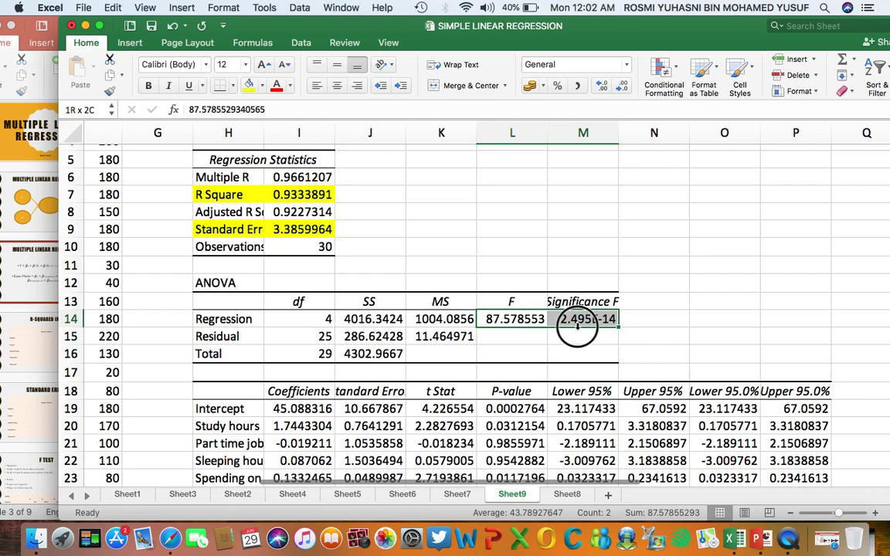
click(249, 87)
Fill the coefficients with their labels, from Intercept to Spending on books, and the matching P-values with yellow.
scroll(205, 323, down, 3)
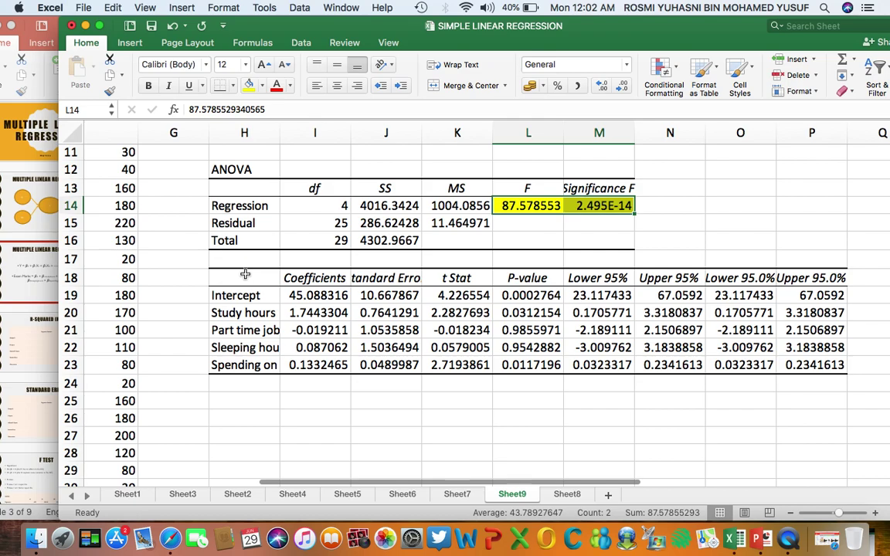
drag(245, 292, 314, 370)
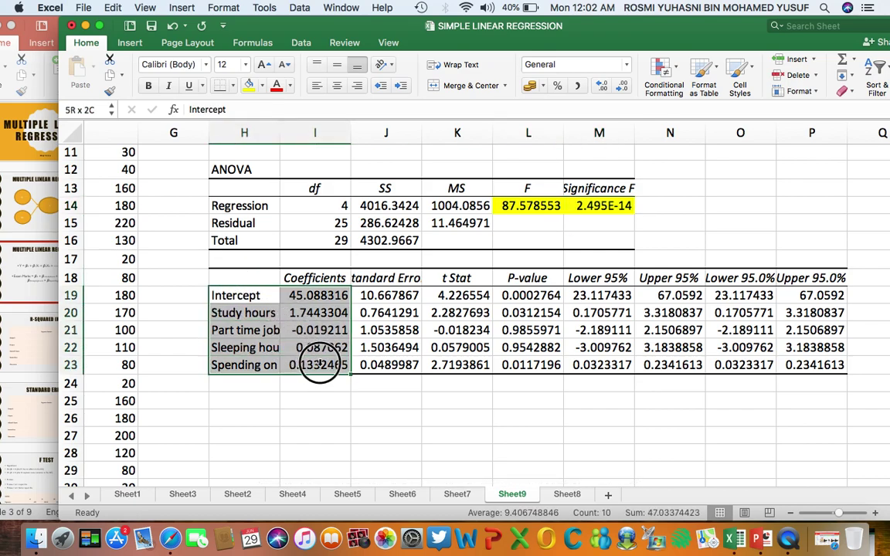
click(248, 86)
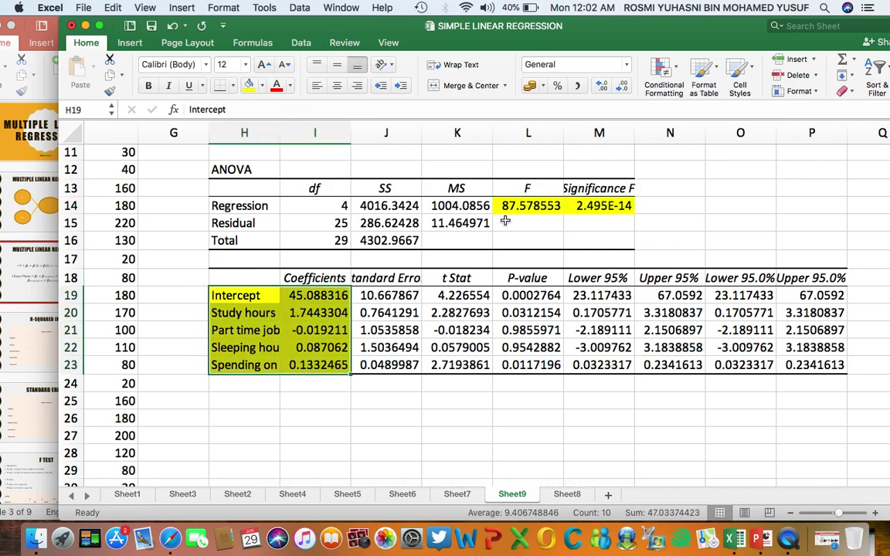
drag(527, 294, 530, 371)
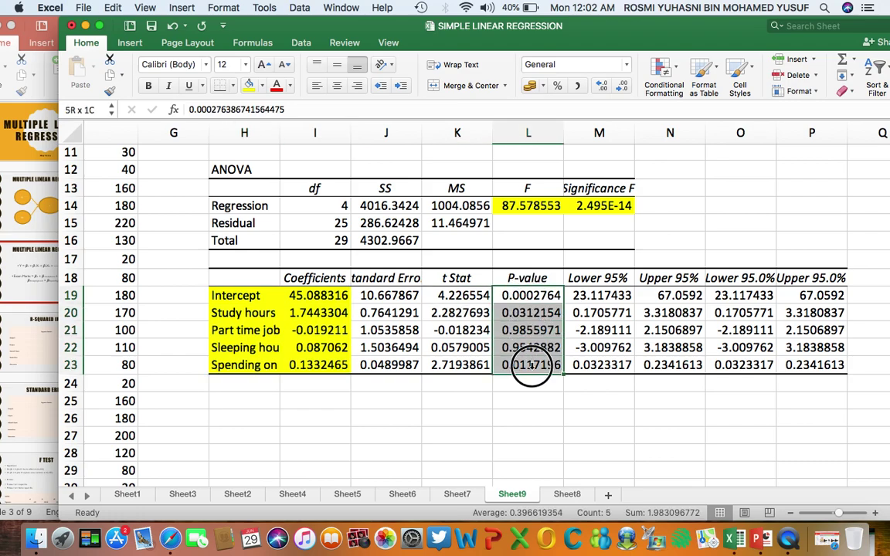
click(249, 85)
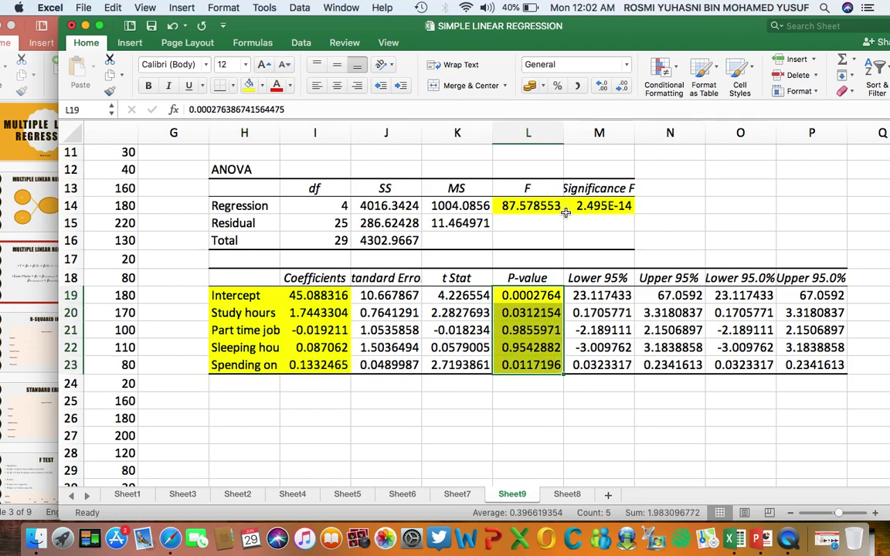
Fill the first Lower 95% and Upper 95% values for all five coefficient rows with yellow.
click(605, 295)
drag(605, 295, 646, 330)
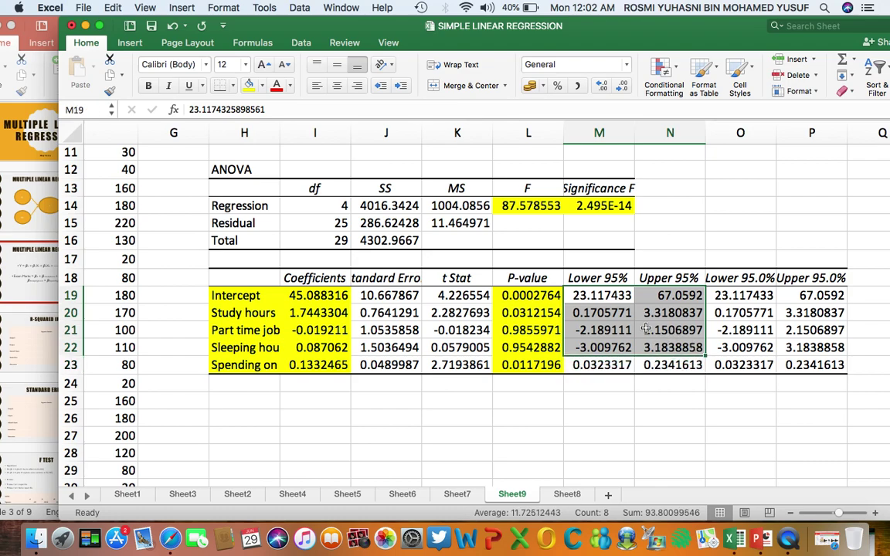
click(726, 253)
drag(592, 296, 686, 369)
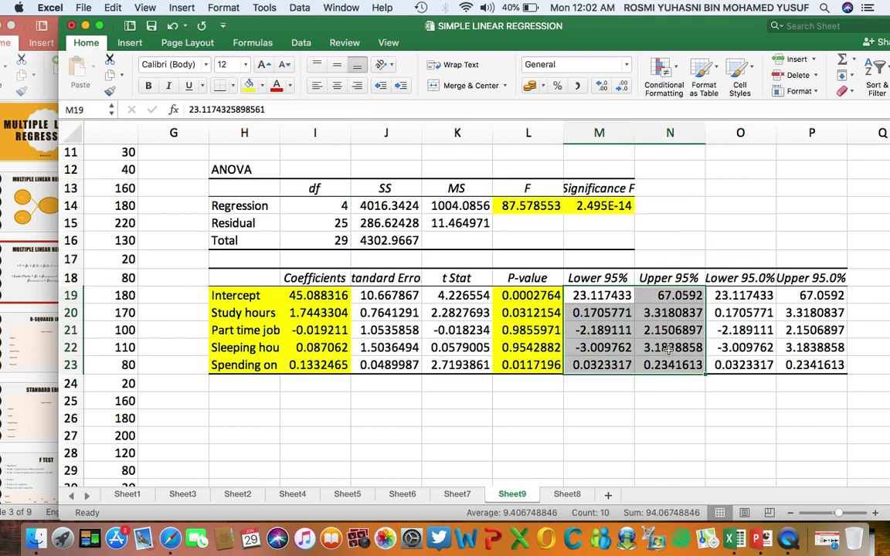
click(248, 83)
click(699, 206)
Format the summary output tables, from H4 across to column P, as Number with 2 decimal places.
scroll(702, 207, up, 5)
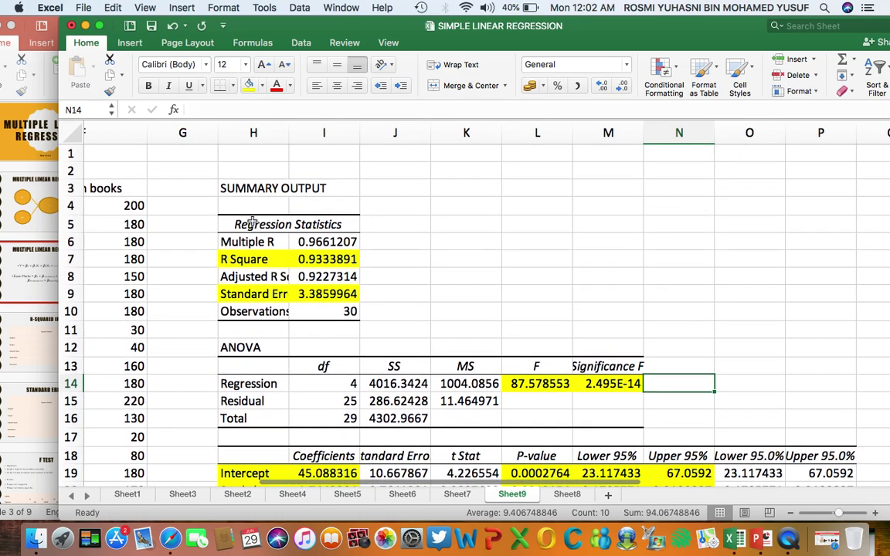
drag(225, 207, 854, 350)
scroll(698, 352, up, 5)
scroll(698, 352, down, 3)
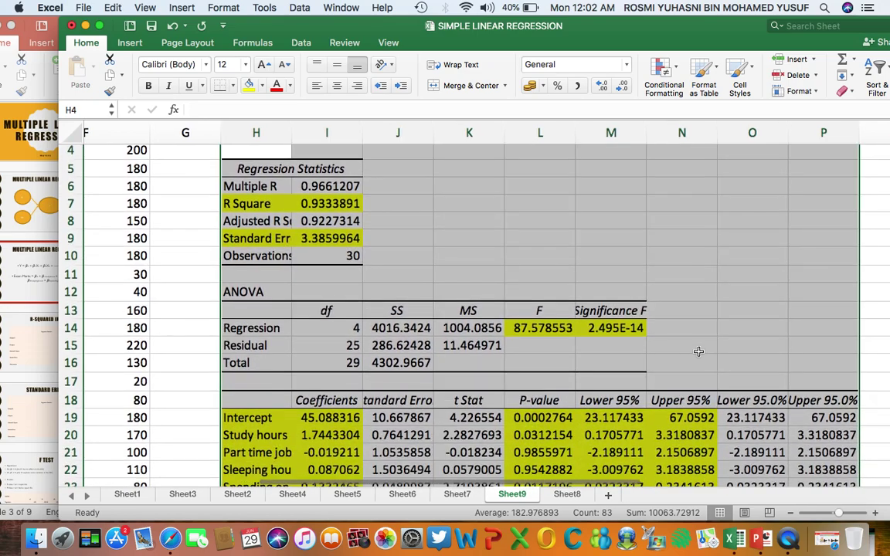
right_click(510, 207)
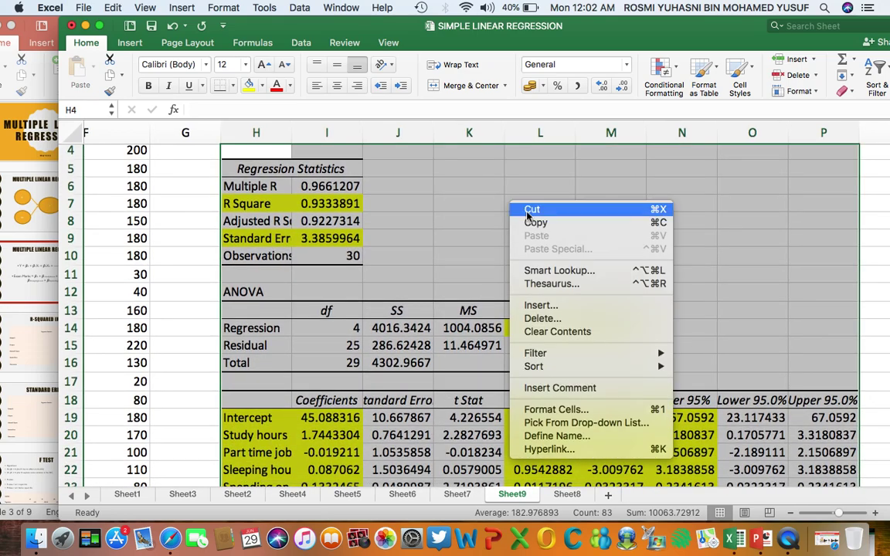
click(541, 416)
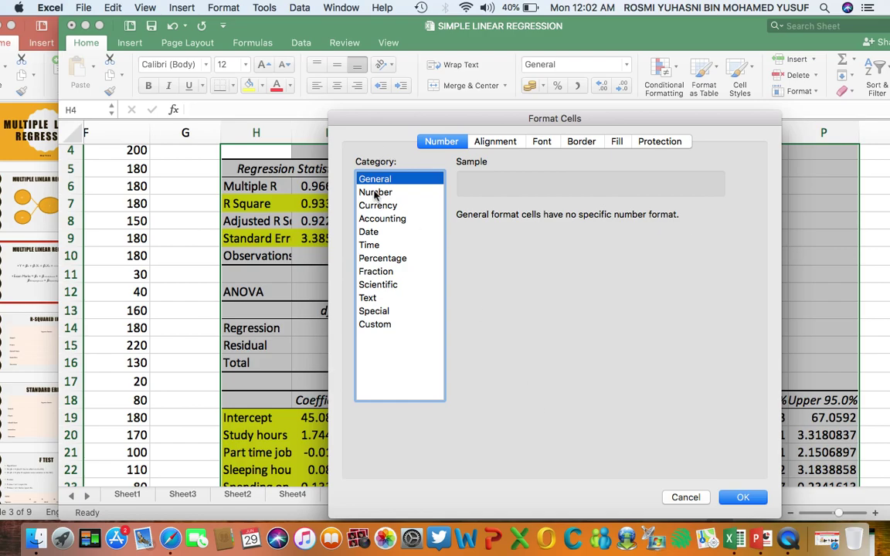
click(375, 193)
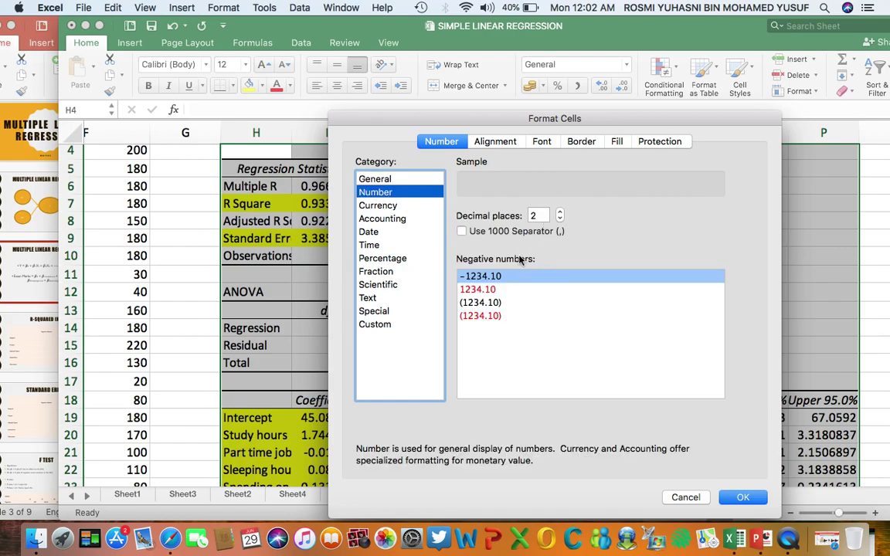
click(743, 498)
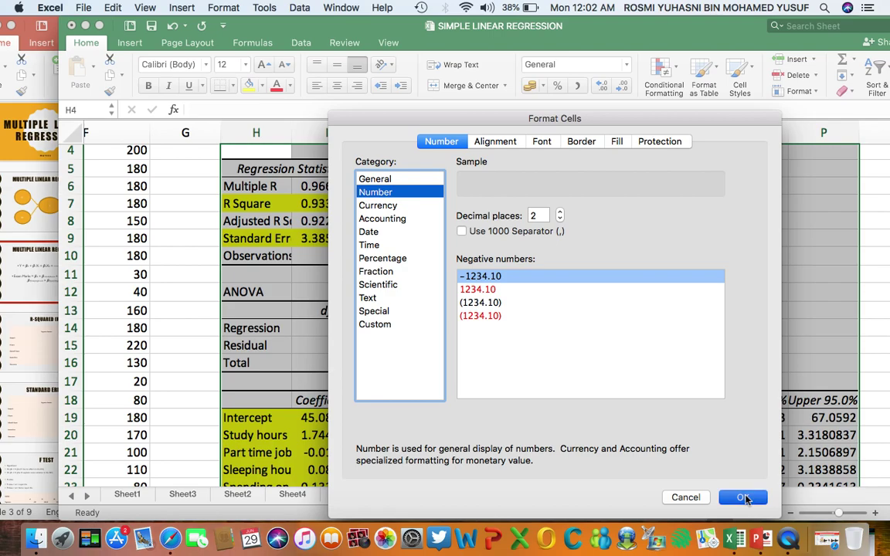
click(593, 229)
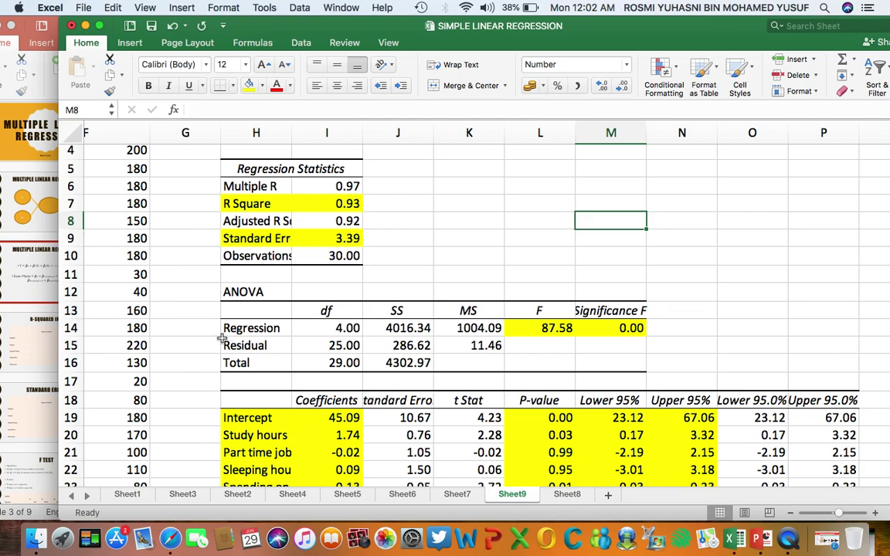
Switch to the MULTIPLE LINEAR REGRESSION presentation in PowerPoint and show the R-Squared slide.
scroll(321, 220, up, 3)
scroll(320, 220, left, 3)
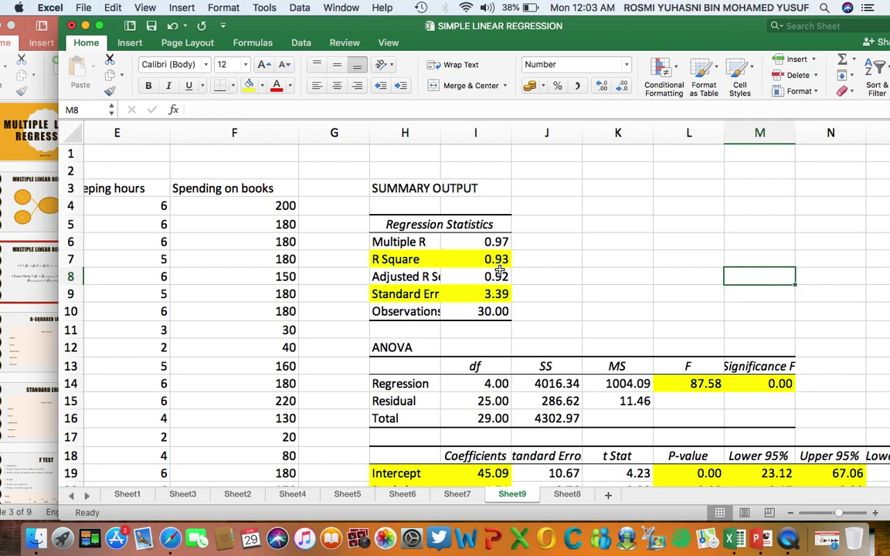
click(29, 256)
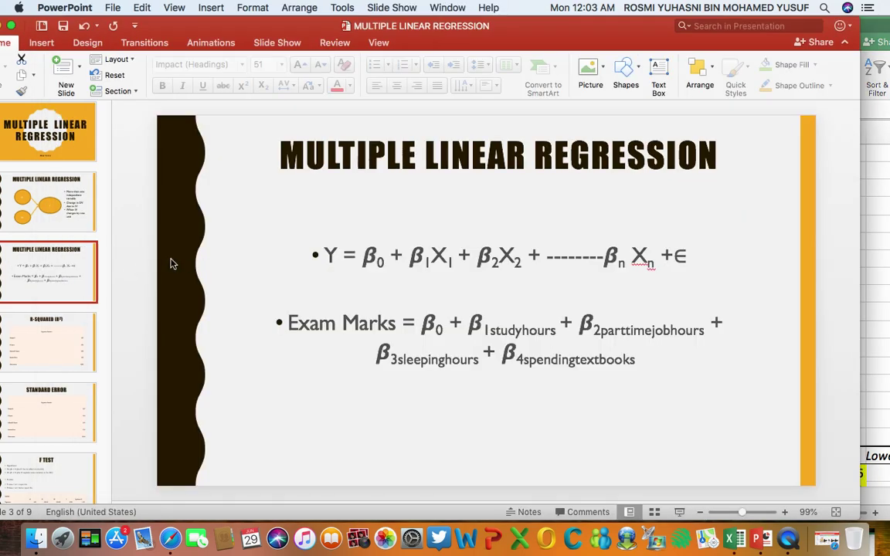
click(56, 332)
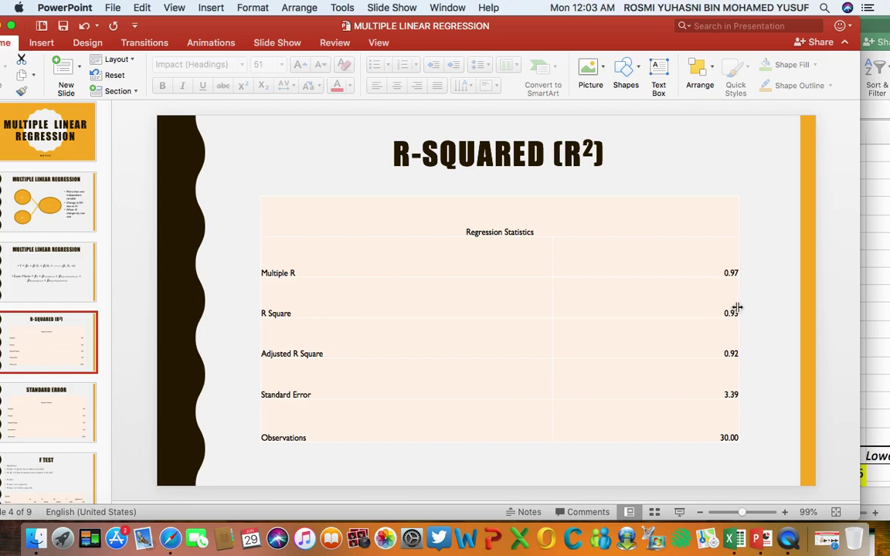
Check the R Square and Standard Error rows in the Excel output, and show the Standard Error slide in PowerPoint.
click(887, 313)
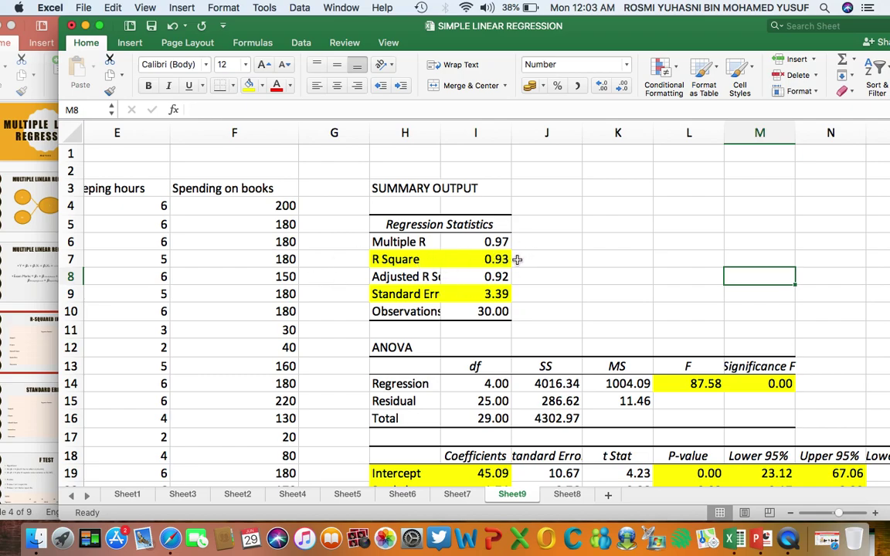
click(409, 295)
click(13, 375)
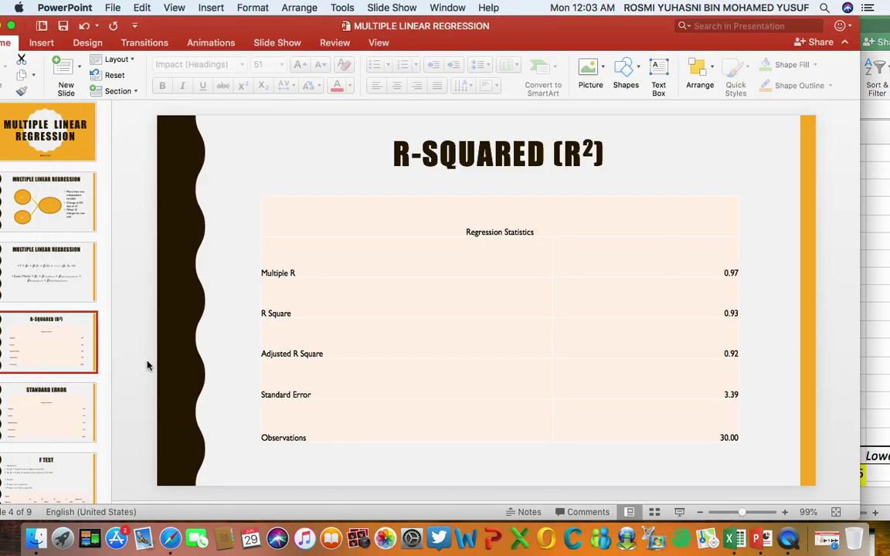
click(67, 407)
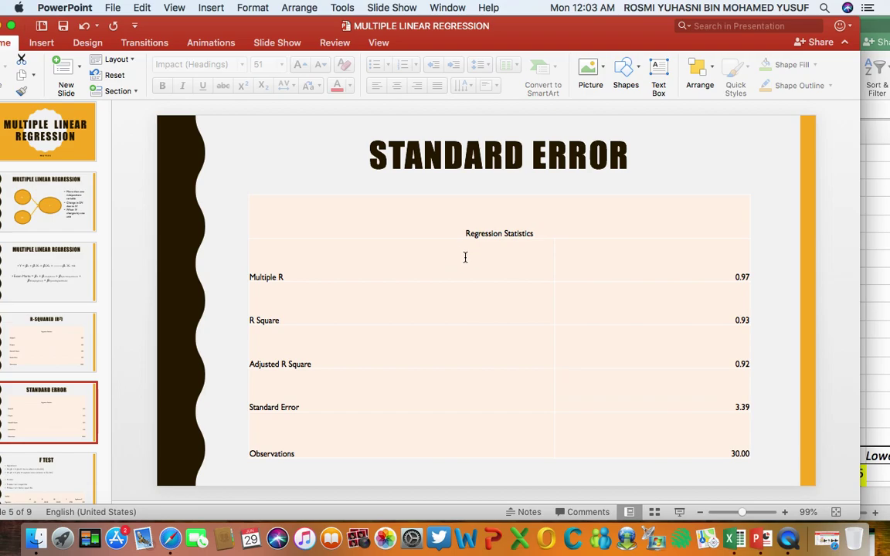